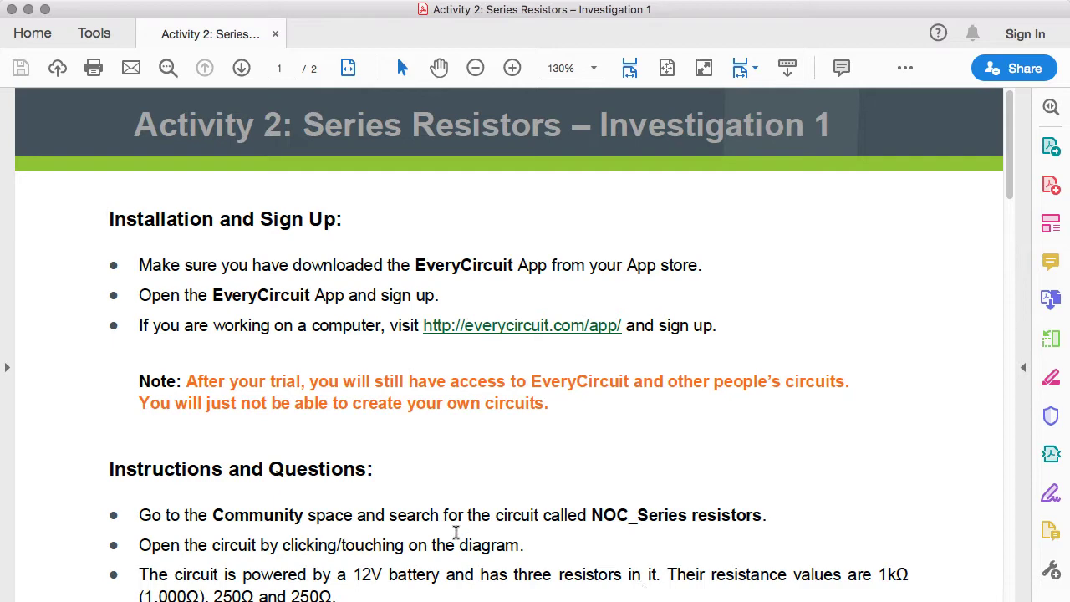
Scroll the worksheet down to the Instructions and Questions section and question 1's answer table.
{"action": "scroll", "coordinate": [461, 459], "scroll_direction": "down", "scroll_amount": 1}
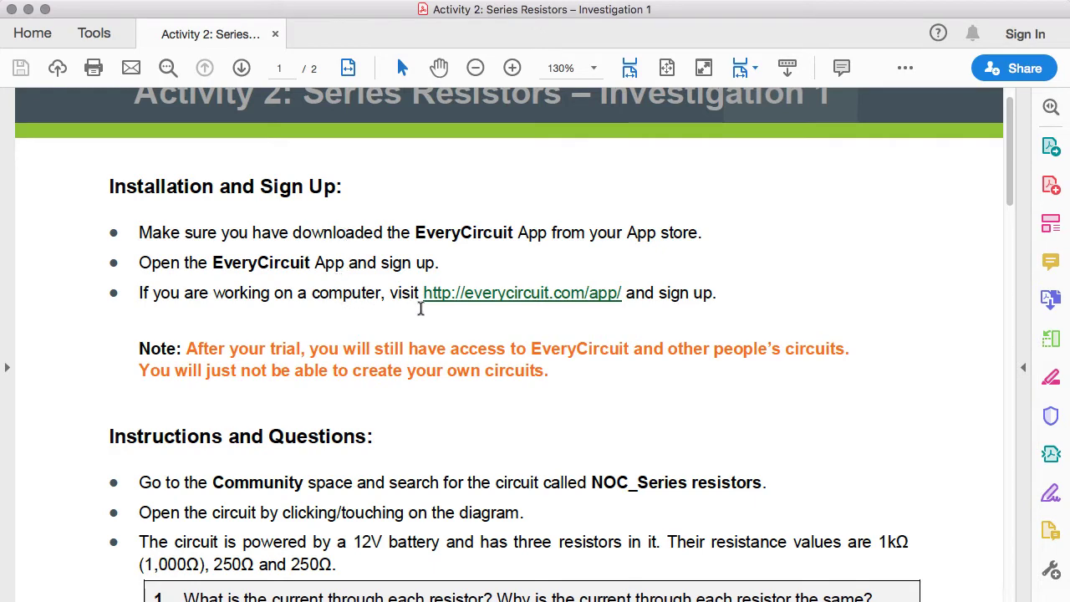
{"action": "scroll", "coordinate": [442, 314], "scroll_direction": "down", "scroll_amount": 8}
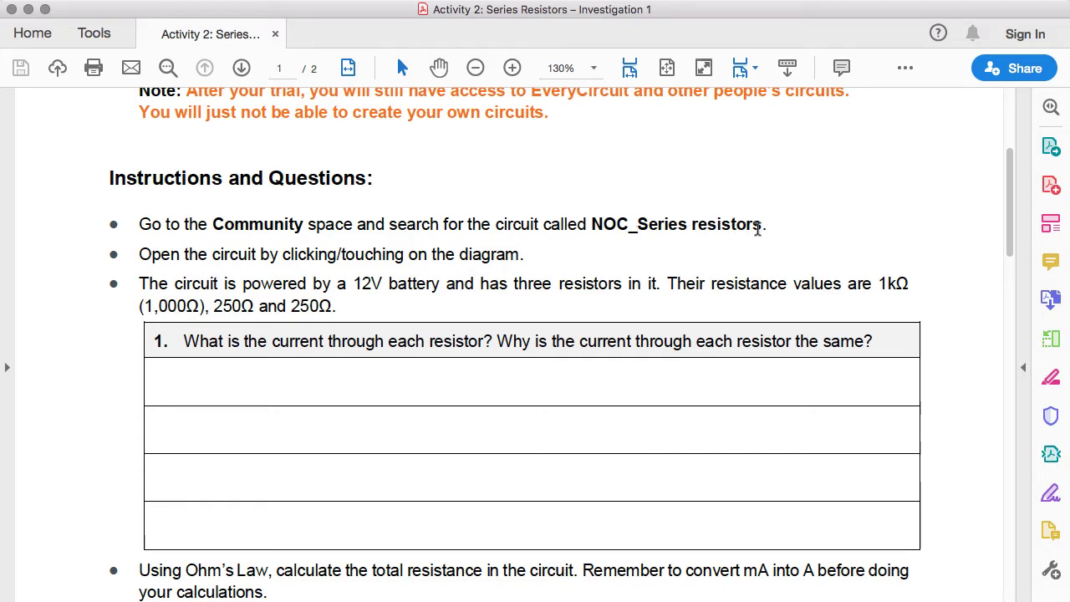
Switch to EveryCircuit and search the Community circuits for 'NOC_Series resistors'.
{"action": "key", "text": "super+Tab"}
{"action": "key", "text": "super+Tab"}
{"action": "key", "text": "super+Tab"}
{"action": "key", "text": "super+Tab"}
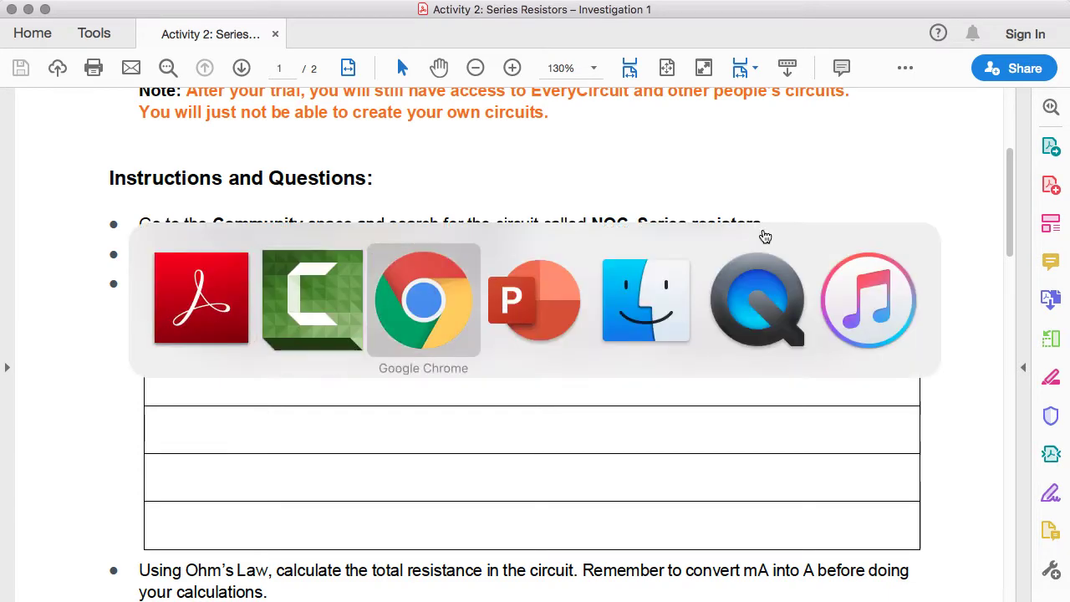
{"action": "key", "text": "super+Tab"}
{"action": "key", "text": "super+Tab"}
{"action": "key", "text": "super+Tab"}
{"action": "key", "text": "super+Tab"}
{"action": "key", "text": "super+Tab"}
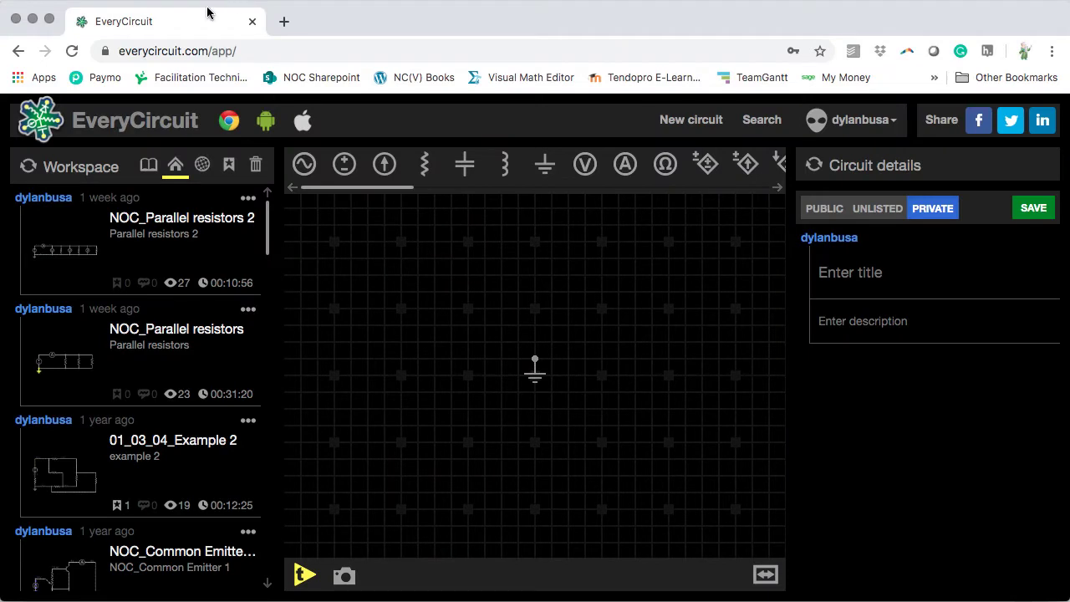
{"action": "left_click", "coordinate": [202, 165]}
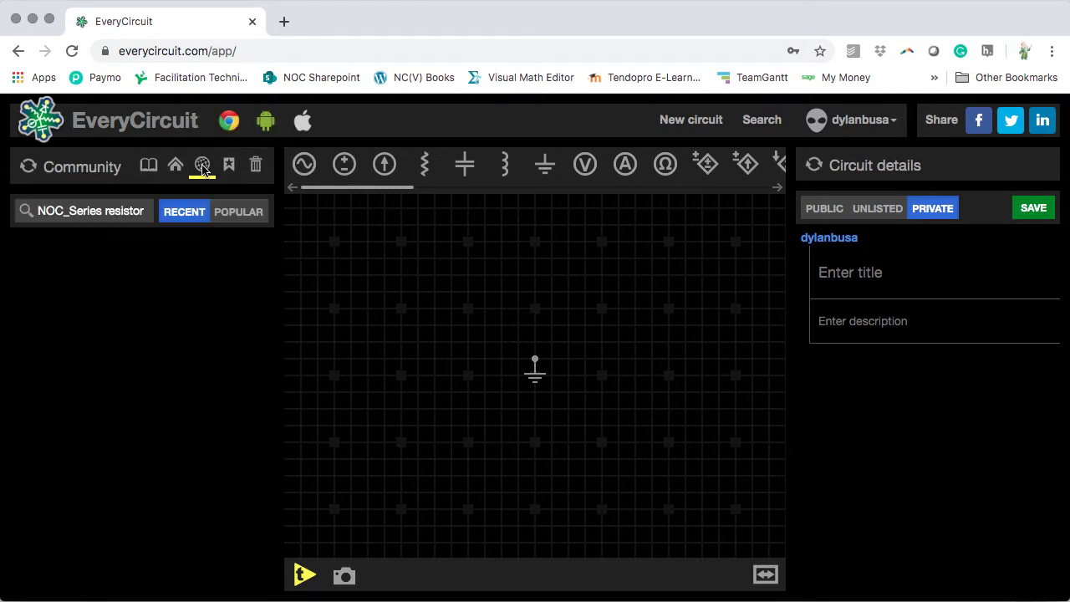
{"action": "left_click", "coordinate": [141, 210]}
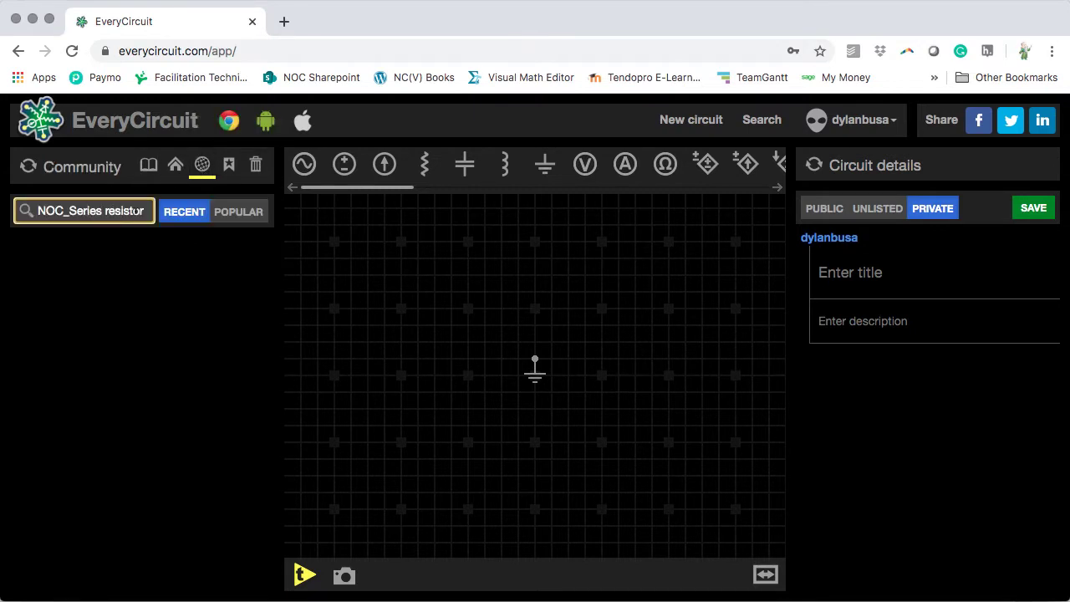
{"action": "type", "text": "s"}
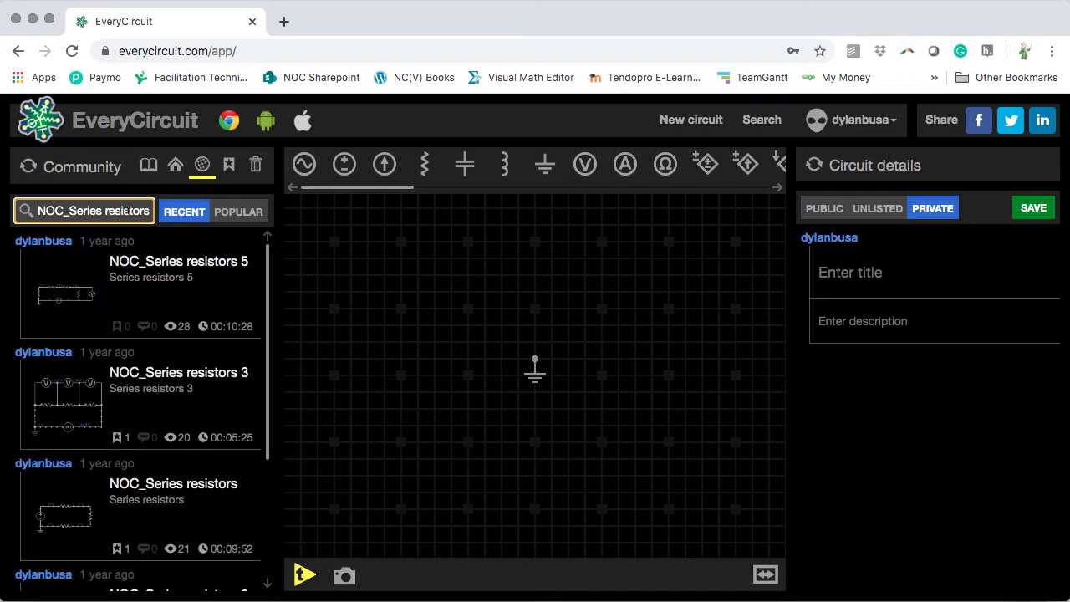
{"action": "scroll", "coordinate": [134, 372], "scroll_direction": "down", "scroll_amount": 5}
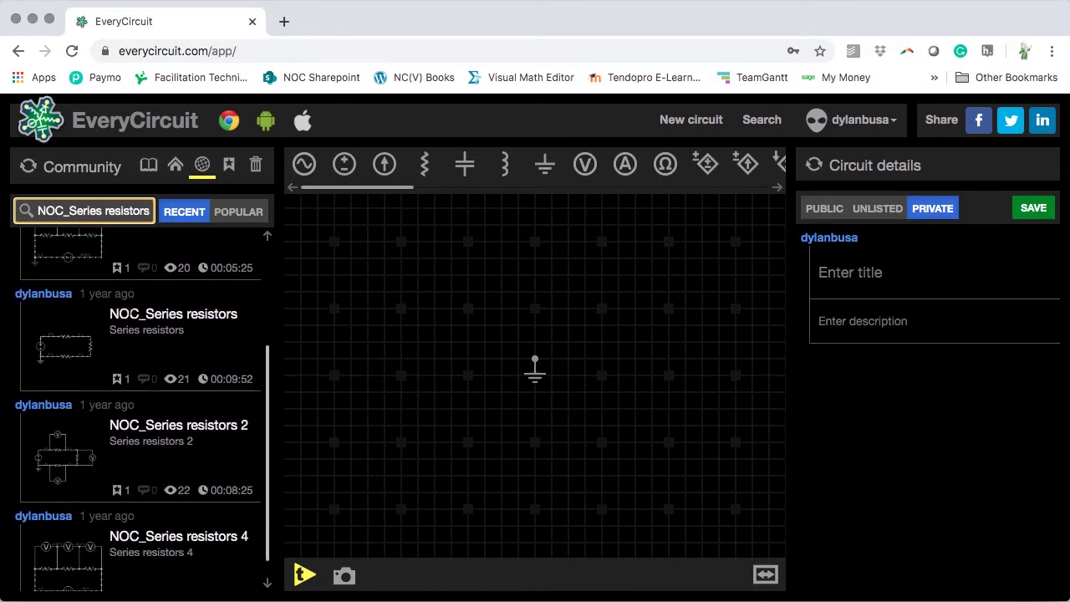
Load the NOC_Series resistors circuit, then zoom in and center it on the canvas.
{"action": "left_click", "coordinate": [74, 350]}
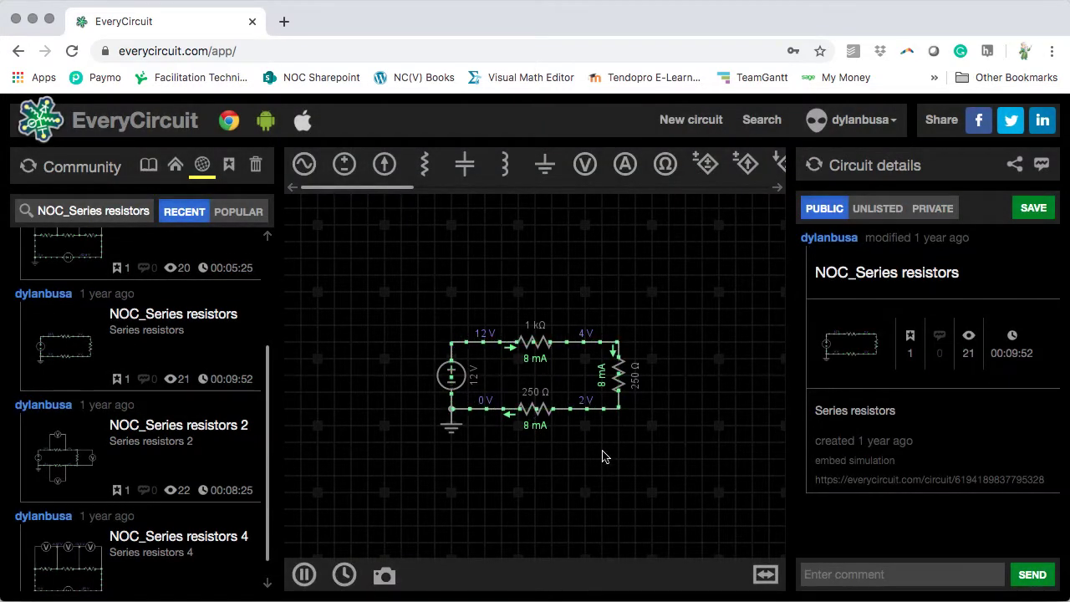
{"action": "scroll", "coordinate": [605, 456], "scroll_direction": "down", "scroll_amount": 5}
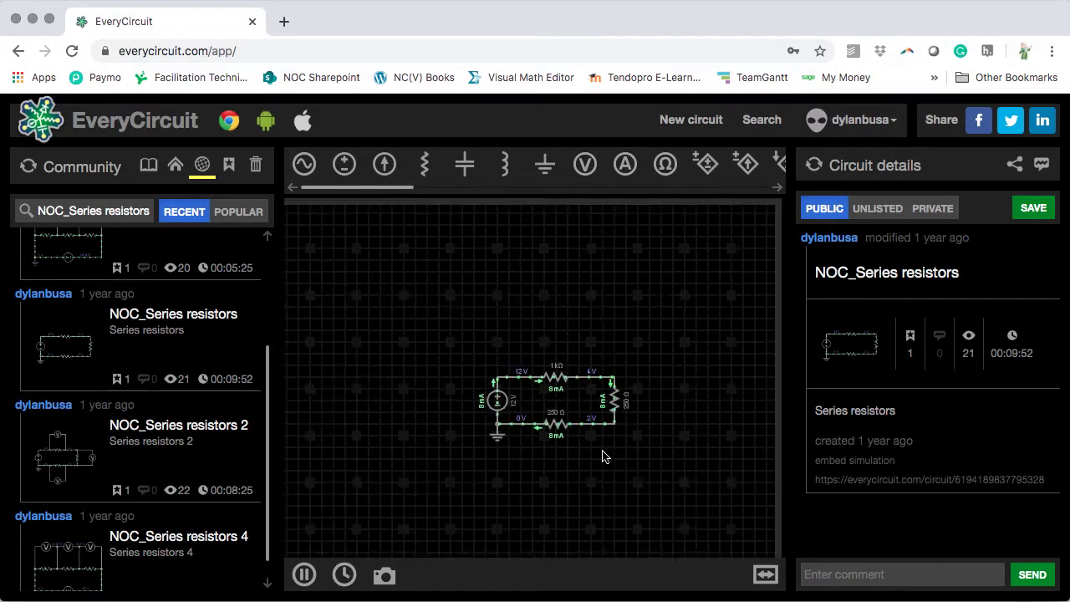
{"action": "scroll", "coordinate": [605, 457], "scroll_direction": "up", "scroll_amount": 5}
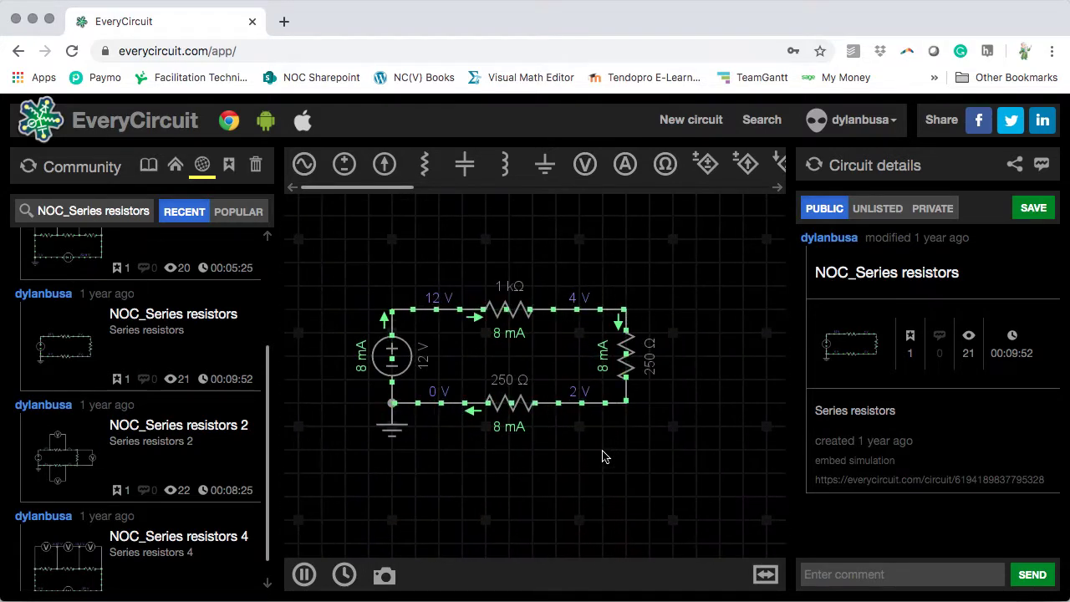
{"action": "scroll", "coordinate": [605, 457], "scroll_direction": "up", "scroll_amount": 2}
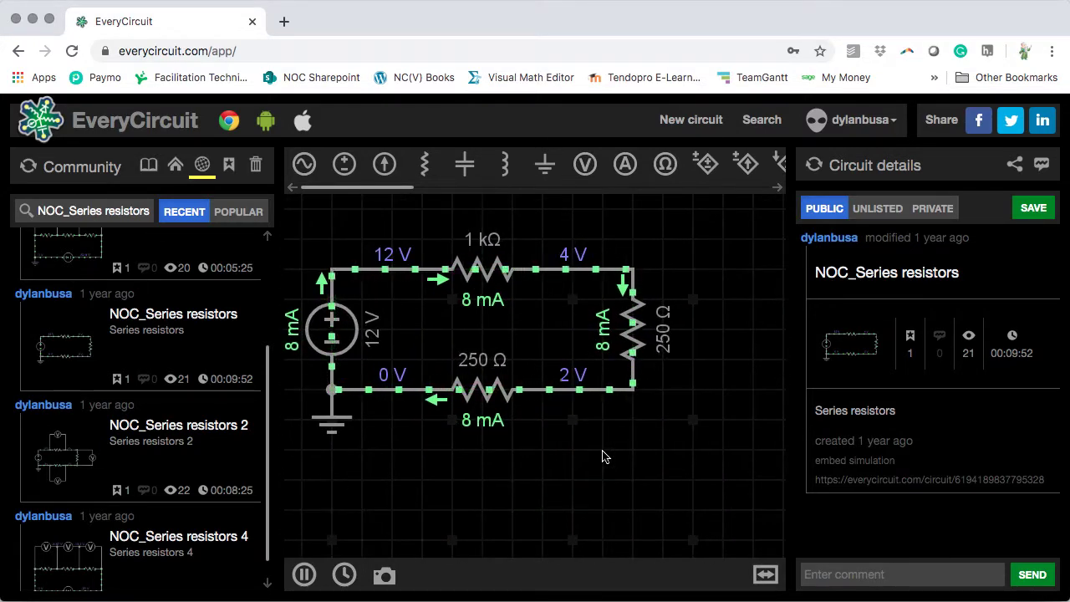
{"action": "left_click_drag", "start_coordinate": [605, 457], "coordinate": [664, 489]}
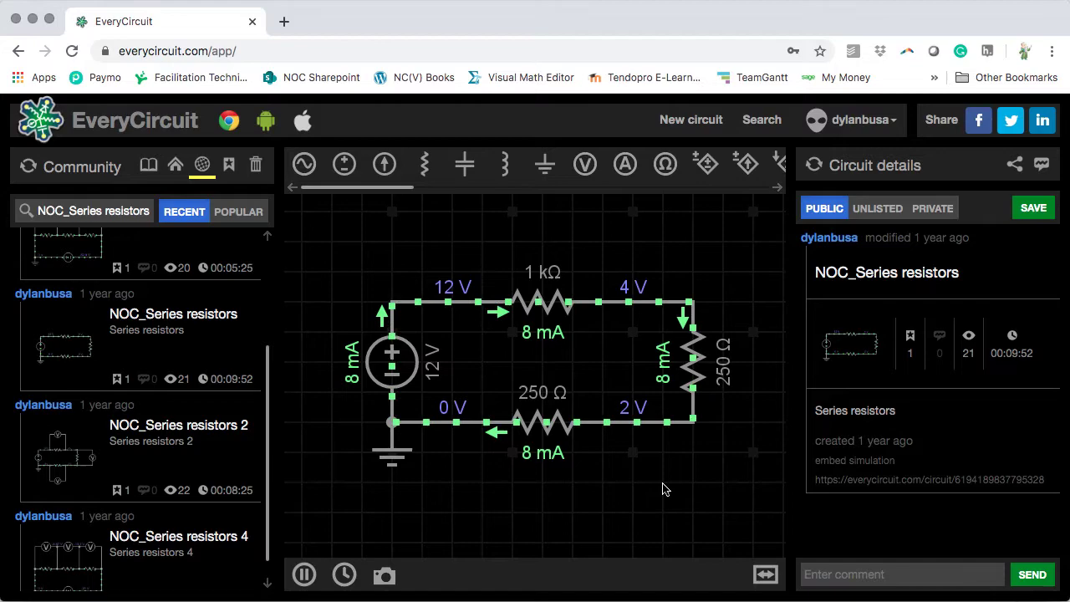
Switch back to the worksheet showing the 12V battery and 1kΩ, 250Ω, 250Ω resistors.
{"action": "key", "text": "super+Tab"}
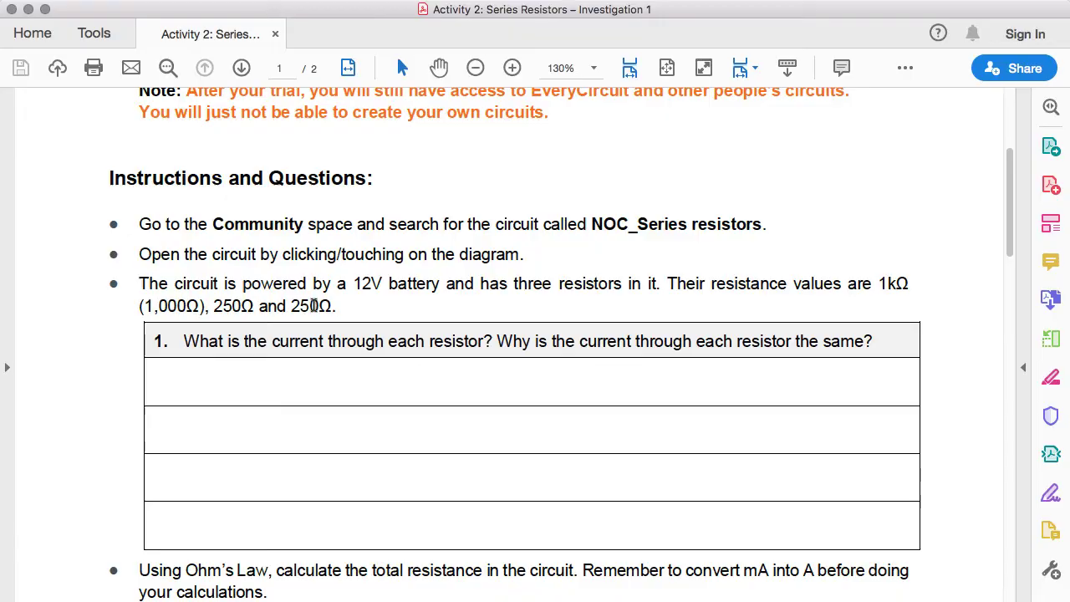
Bring back the simulation showing 8 mA and node voltages 12, 4, 2, 0 V.
{"action": "key", "text": "super+Tab"}
{"action": "left_click", "coordinate": [316, 312]}
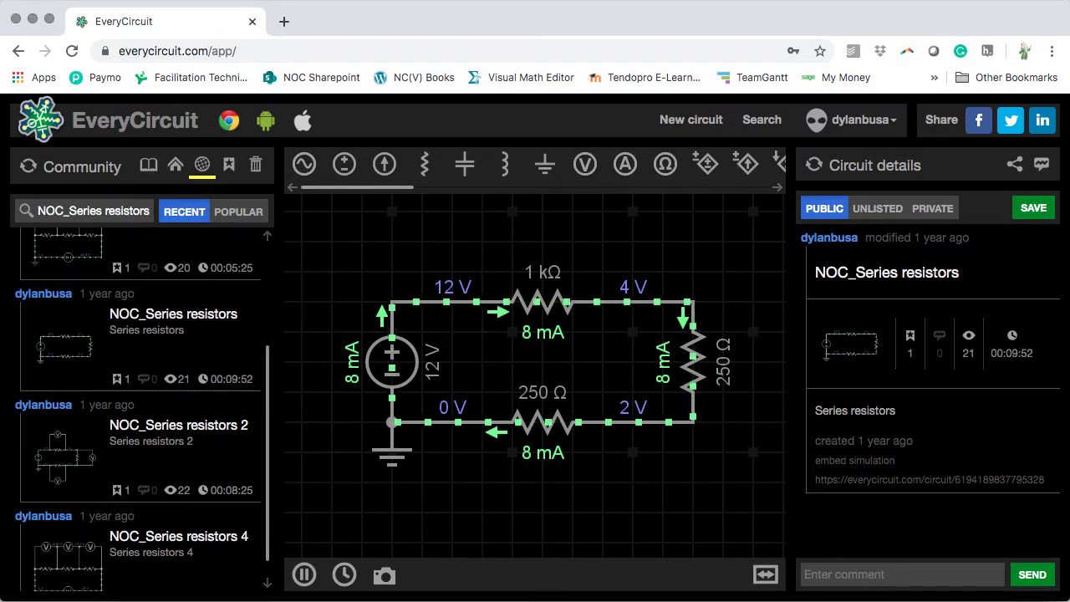
Switch to the worksheet's still-empty question 1 current table.
{"action": "key", "text": "super+Tab"}
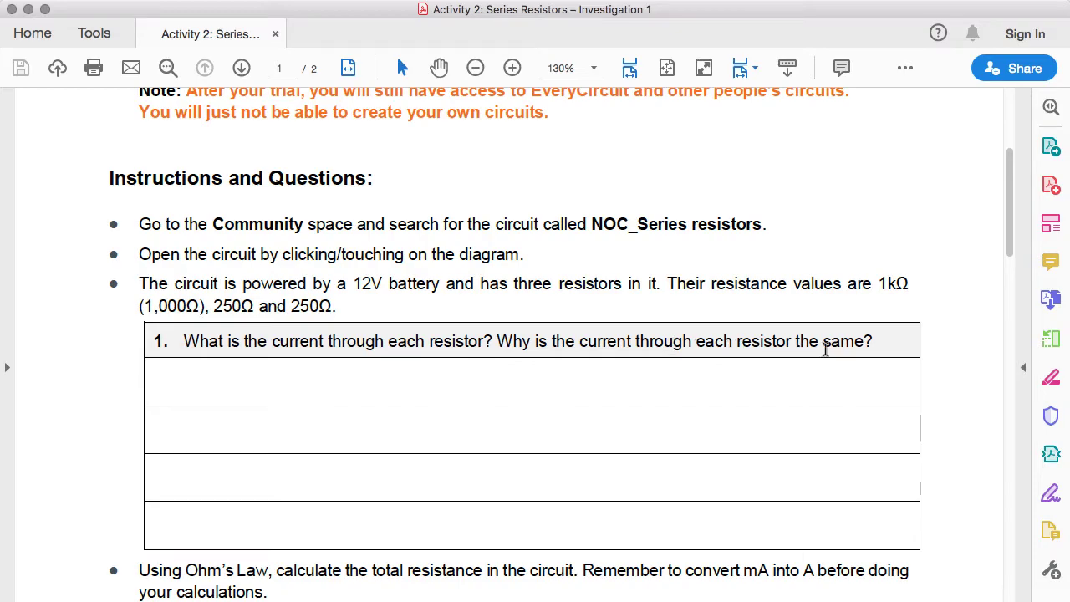
Switch back to the simulation showing 8 mA through the 1 kΩ and both 250 Ω resistors.
{"action": "key", "text": "super+Tab"}
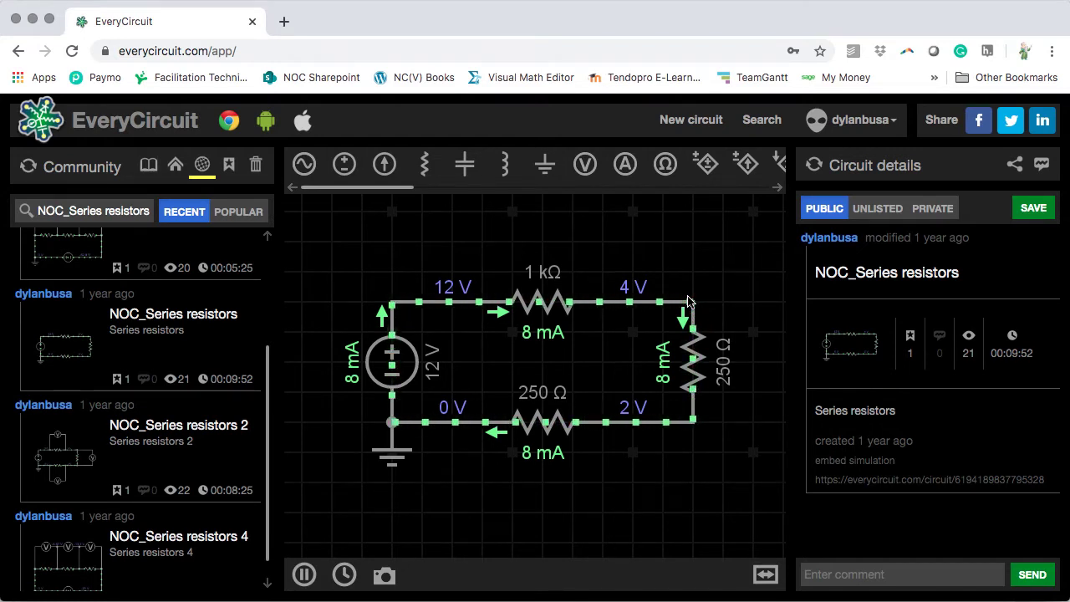
Switch to the worksheet and scroll to question 2's Ohm's Law total-resistance task.
{"action": "key", "text": "super+Tab"}
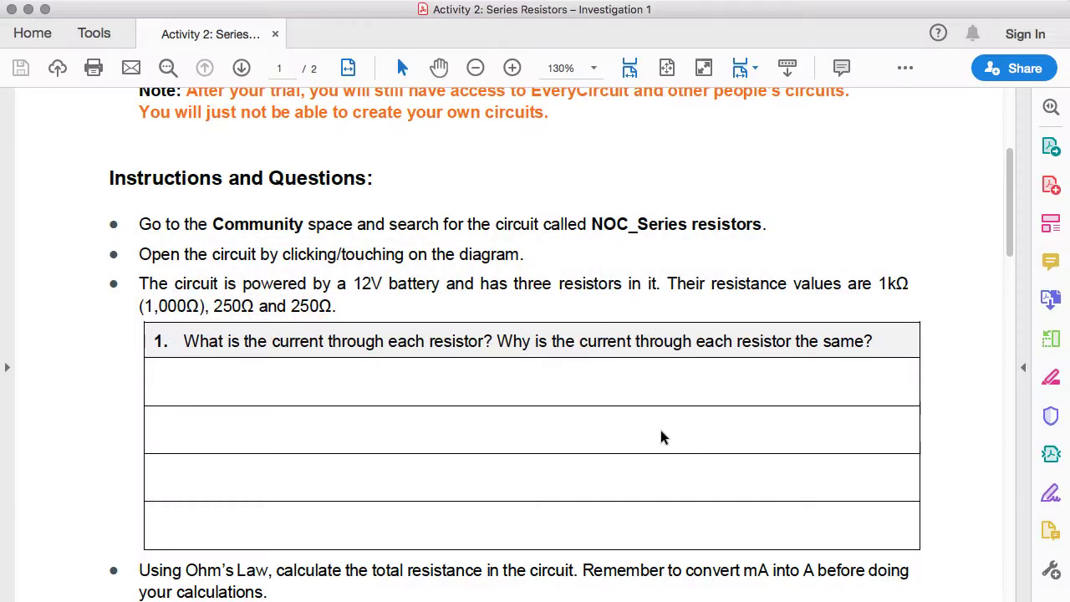
{"action": "scroll", "coordinate": [660, 431], "scroll_direction": "down", "scroll_amount": 8}
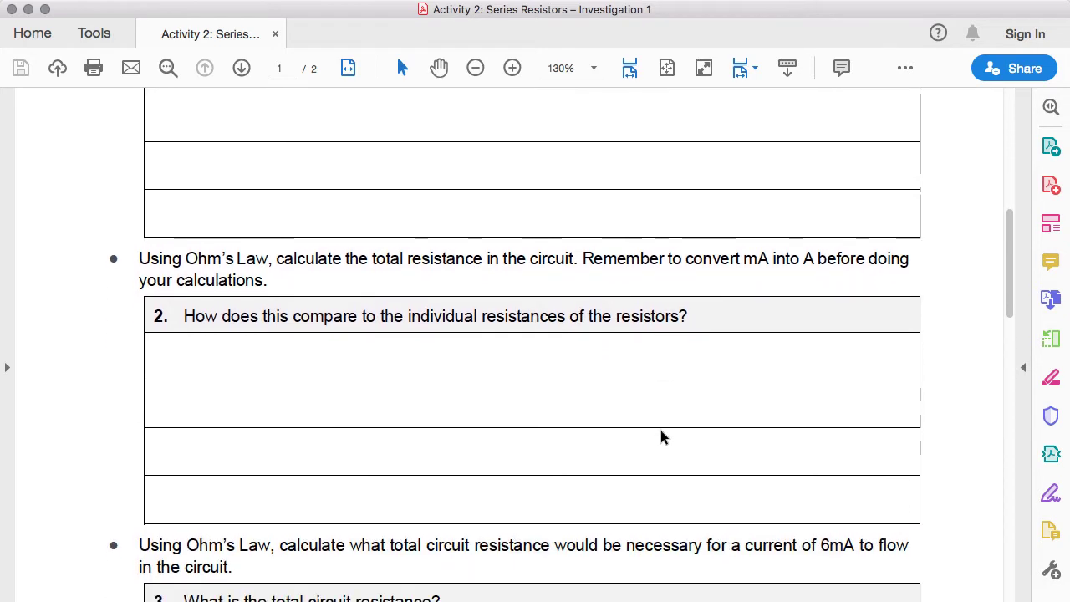
{"action": "scroll", "coordinate": [660, 434], "scroll_direction": "down", "scroll_amount": 2}
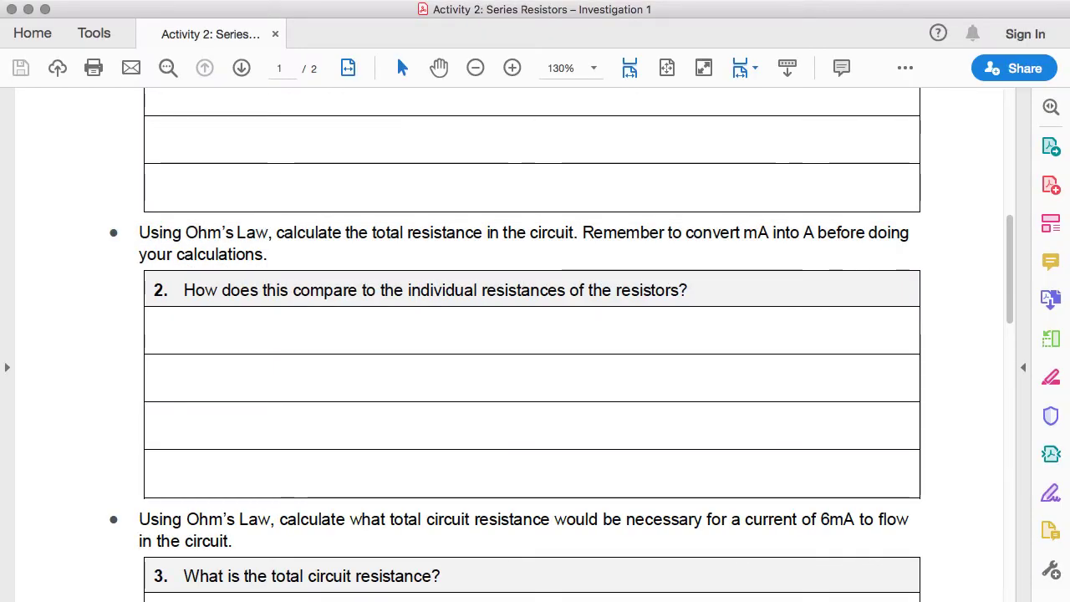
Return to the EveryCircuit window showing 8 mA through every resistor.
{"action": "key", "text": "super+Tab"}
{"action": "left_click", "coordinate": [411, 346]}
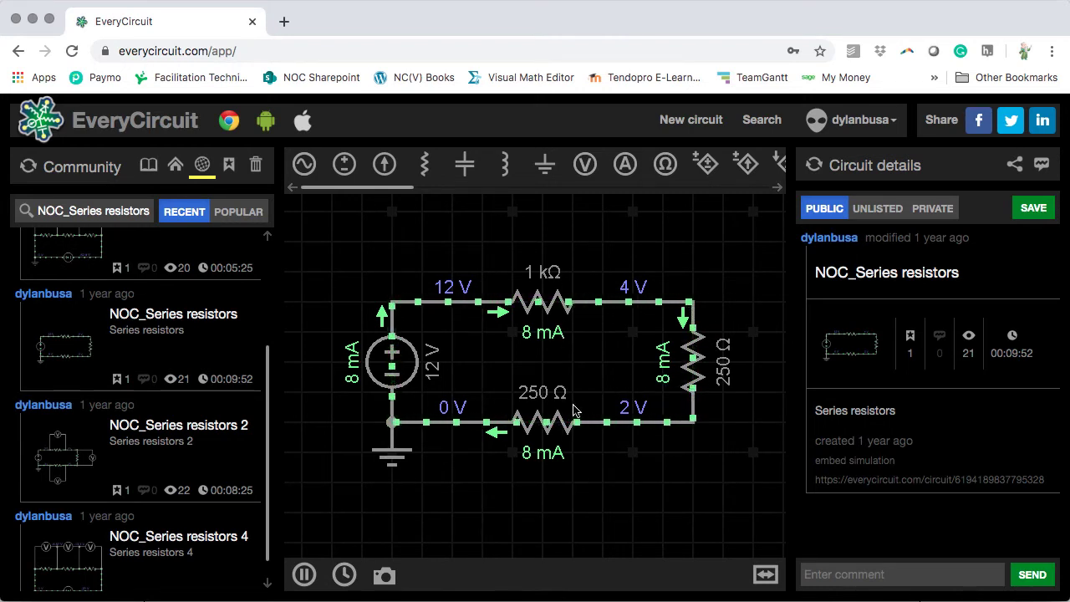
Scroll the worksheet to page 2's task of changing one resistor so 6mA flows.
{"action": "key", "text": "super+Tab"}
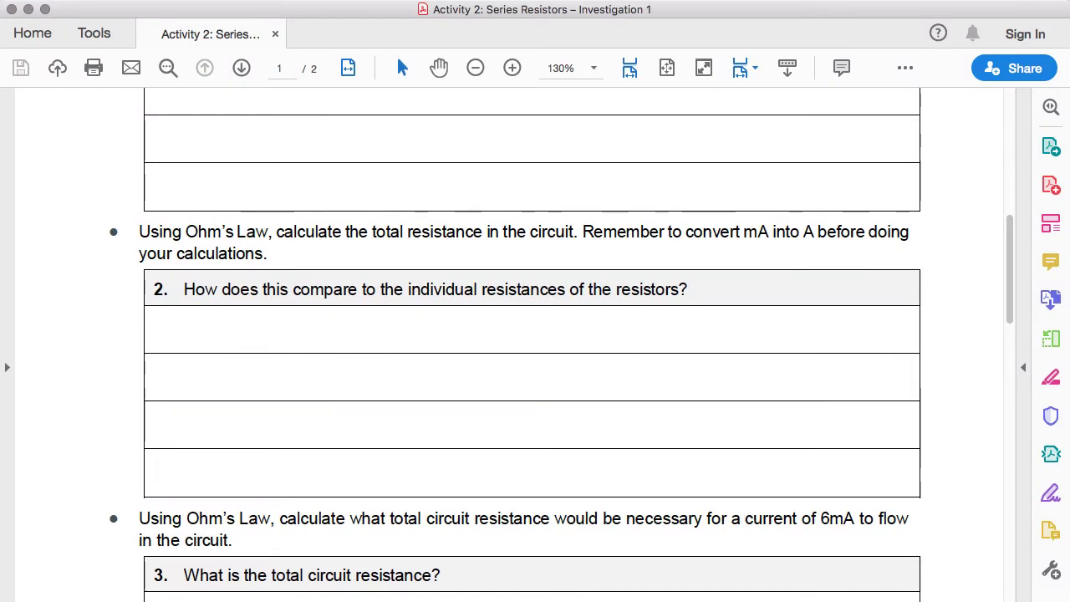
{"action": "scroll", "coordinate": [535, 334], "scroll_direction": "down", "scroll_amount": 5}
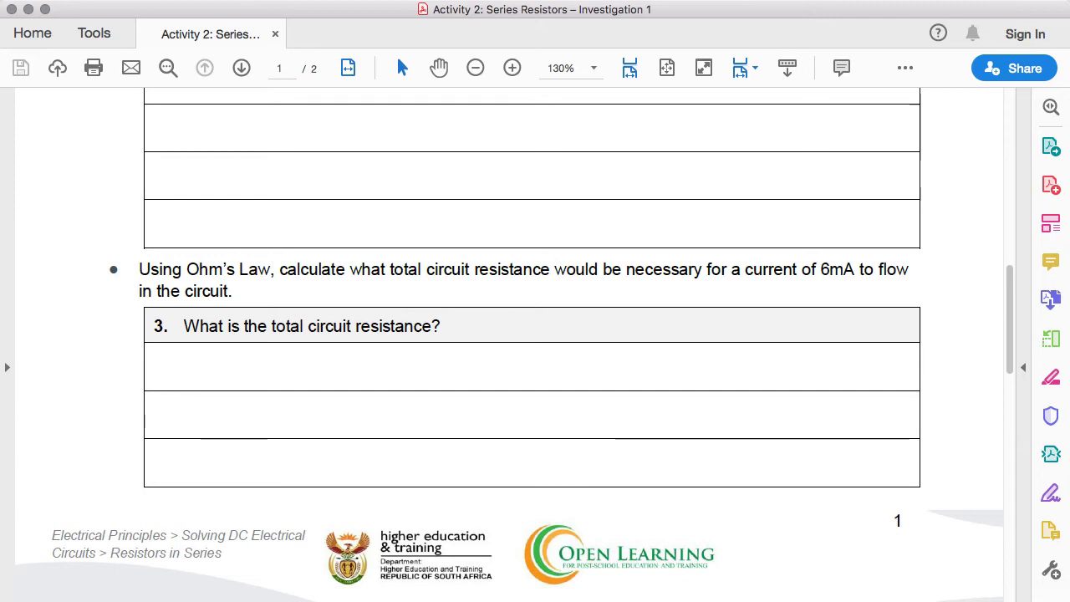
{"action": "key", "text": "super+Tab"}
{"action": "key", "text": "super+Tab"}
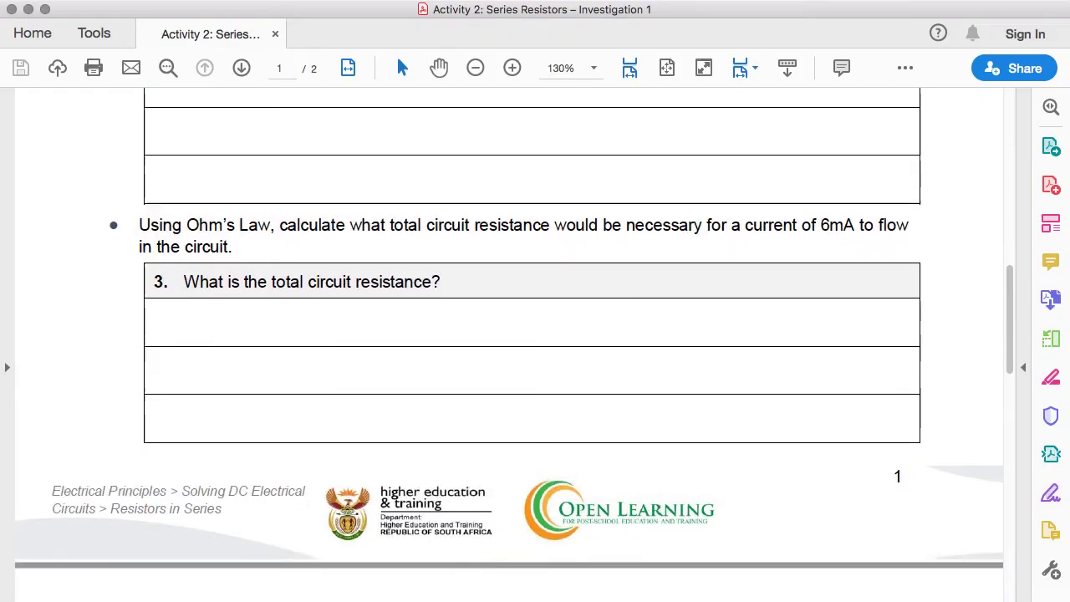
{"action": "scroll", "coordinate": [509, 335], "scroll_direction": "down", "scroll_amount": 2}
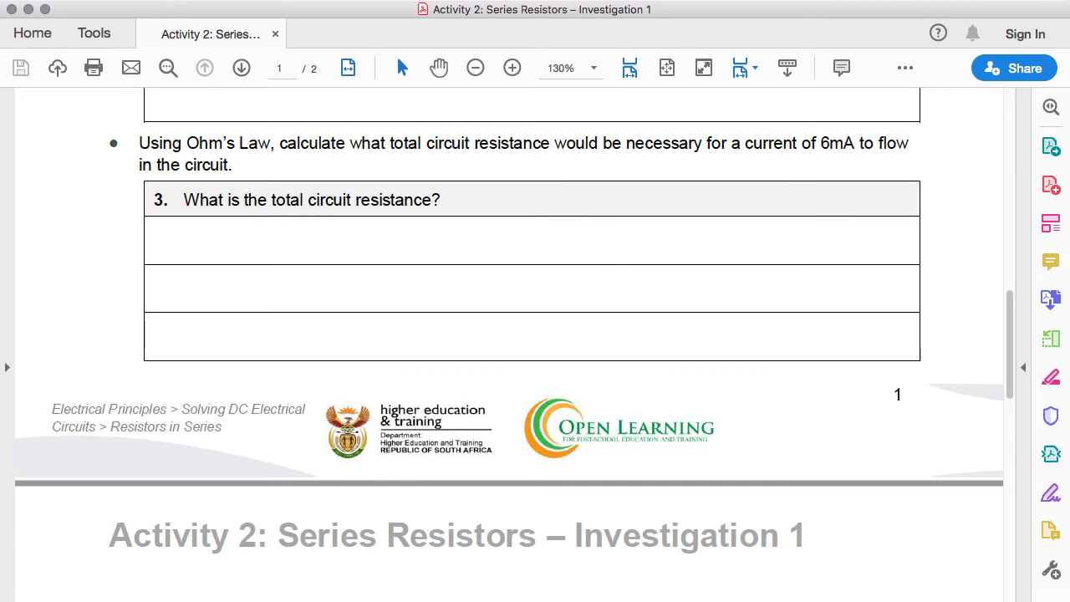
{"action": "scroll", "coordinate": [509, 334], "scroll_direction": "down", "scroll_amount": 8}
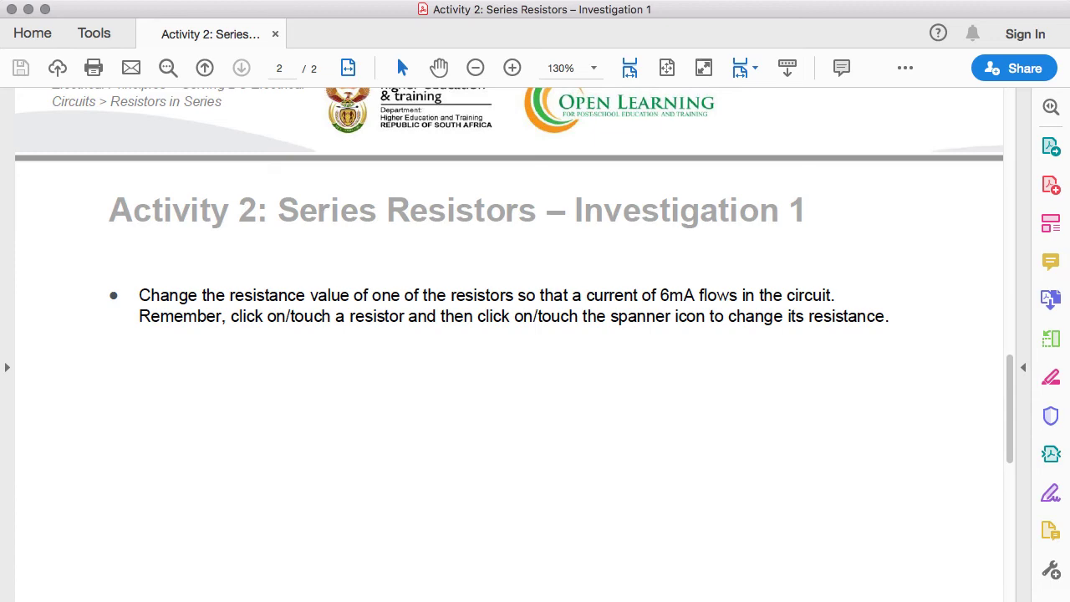
Return to the simulator, clear the wire selection, and select the right-hand 250 Ω resistor.
{"action": "key", "text": "super+Tab"}
{"action": "key", "text": "super+Tab"}
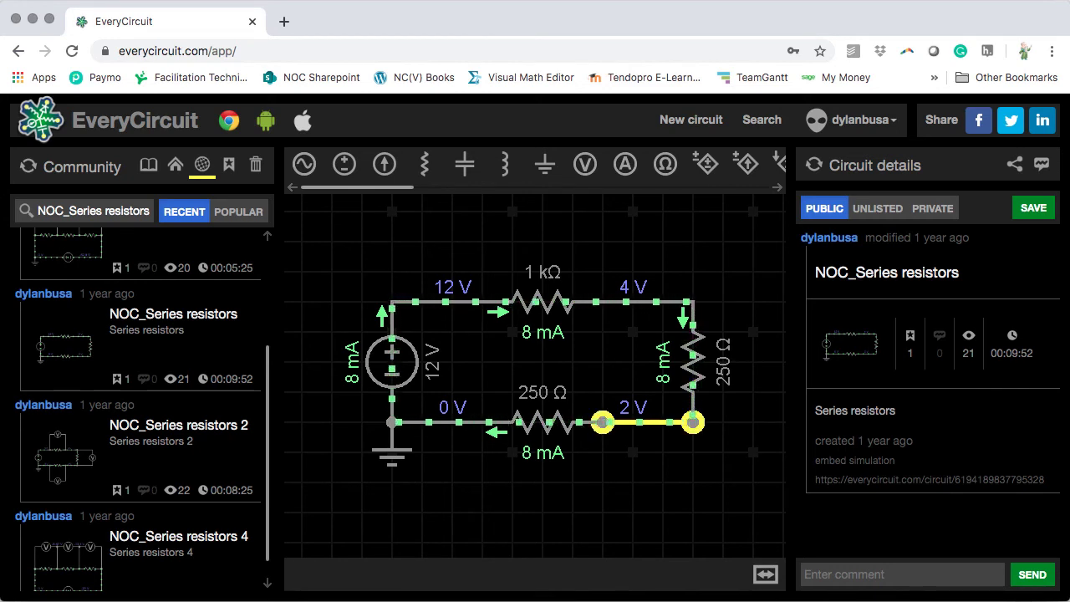
{"action": "key", "text": "Escape"}
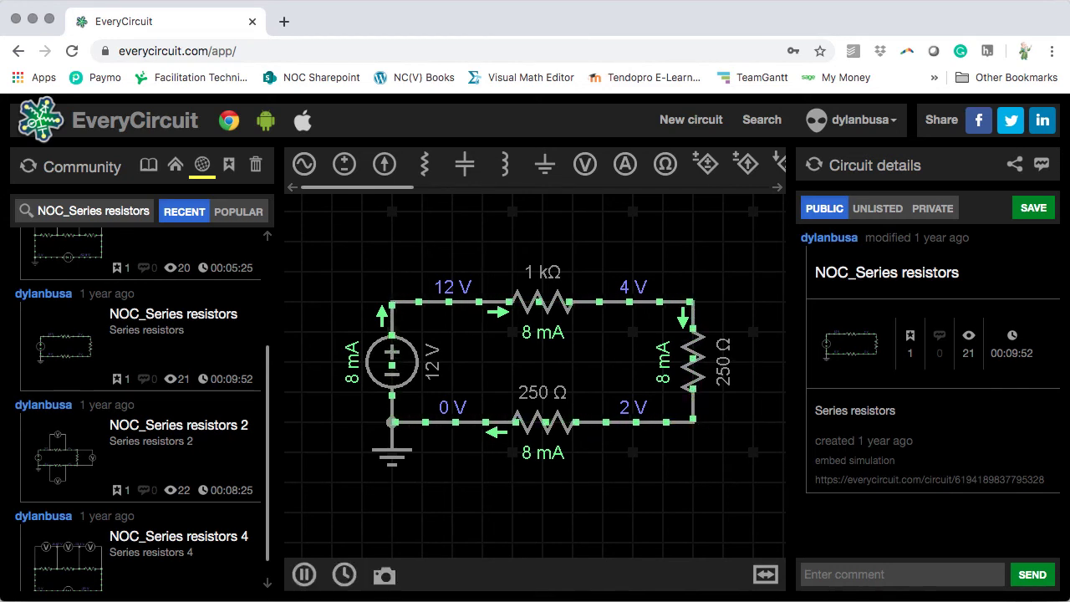
{"action": "left_click", "coordinate": [700, 364]}
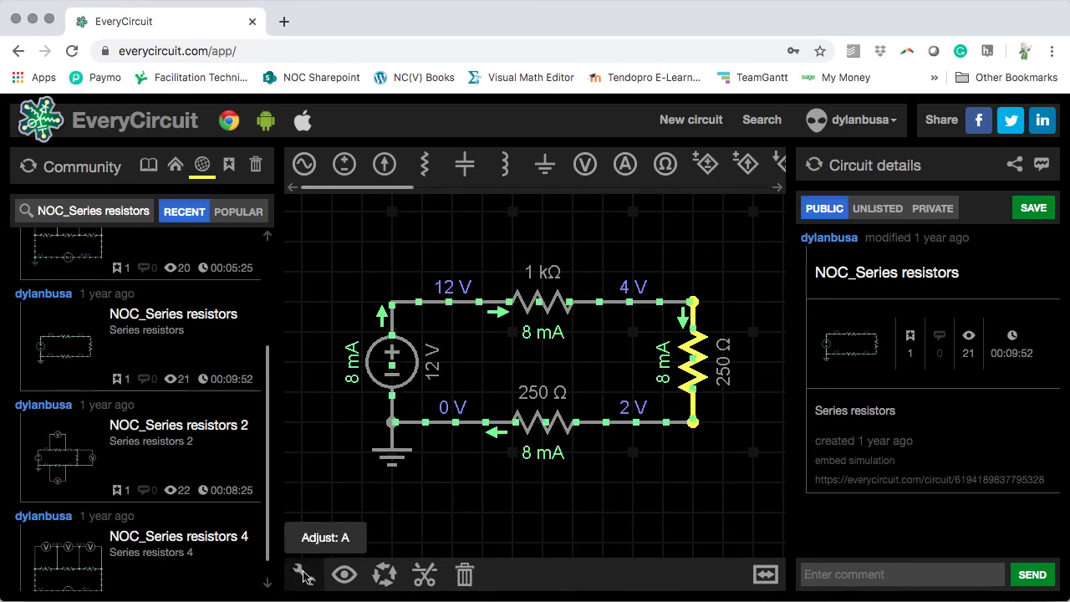
Set the right-hand resistor to exactly 750 Ω, giving 6 mA through every resistor.
{"action": "left_click", "coordinate": [302, 575]}
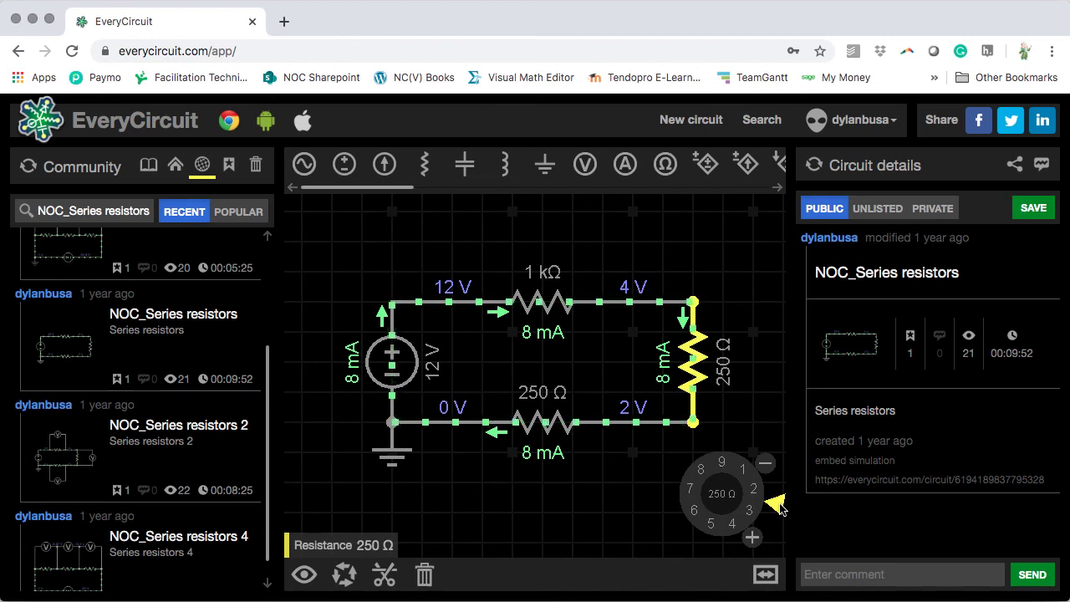
{"action": "left_click_drag", "start_coordinate": [778, 507], "coordinate": [661, 461]}
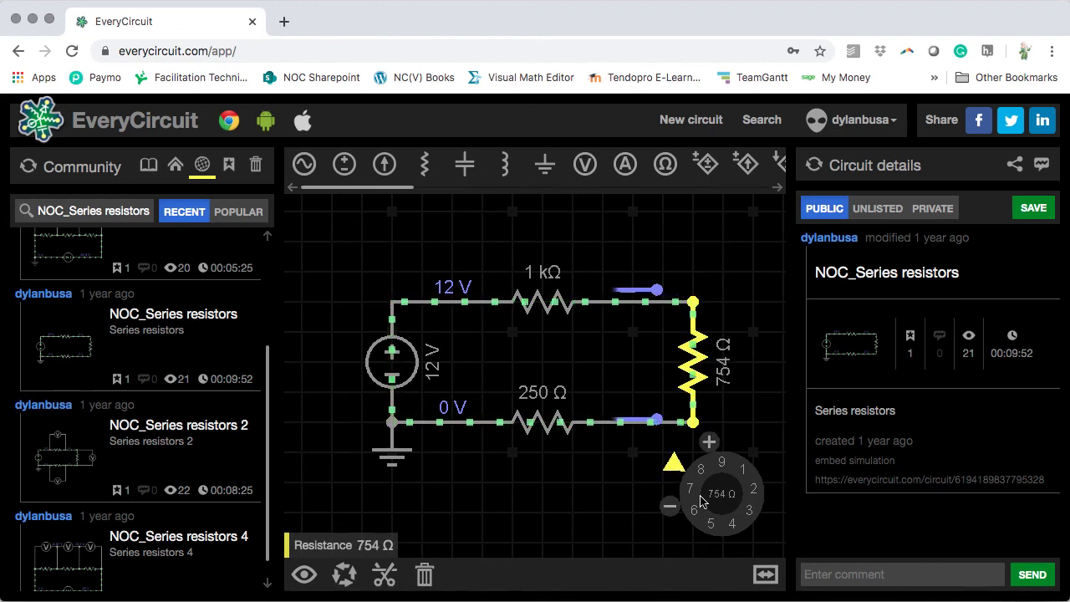
{"action": "left_click", "coordinate": [671, 508]}
{"action": "left_click", "coordinate": [671, 507]}
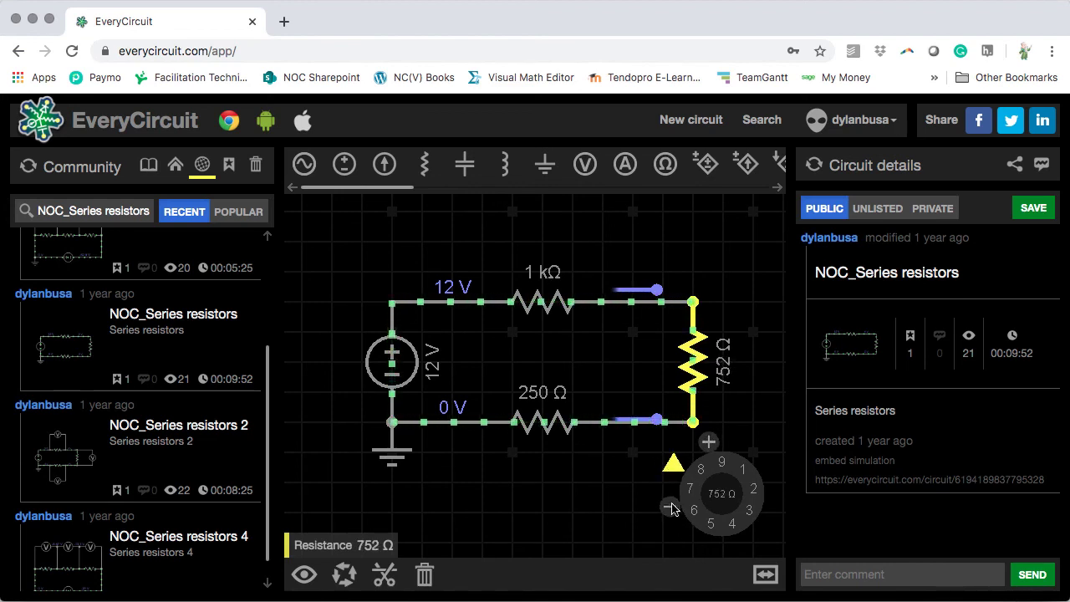
{"action": "left_click", "coordinate": [672, 508]}
{"action": "left_click", "coordinate": [672, 508]}
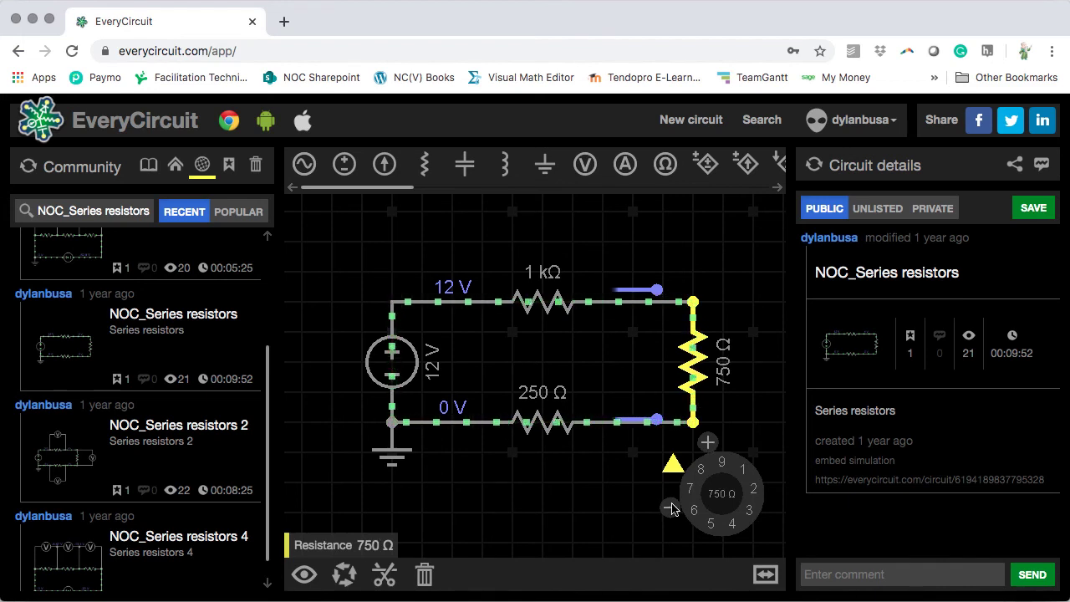
{"action": "left_click", "coordinate": [568, 512]}
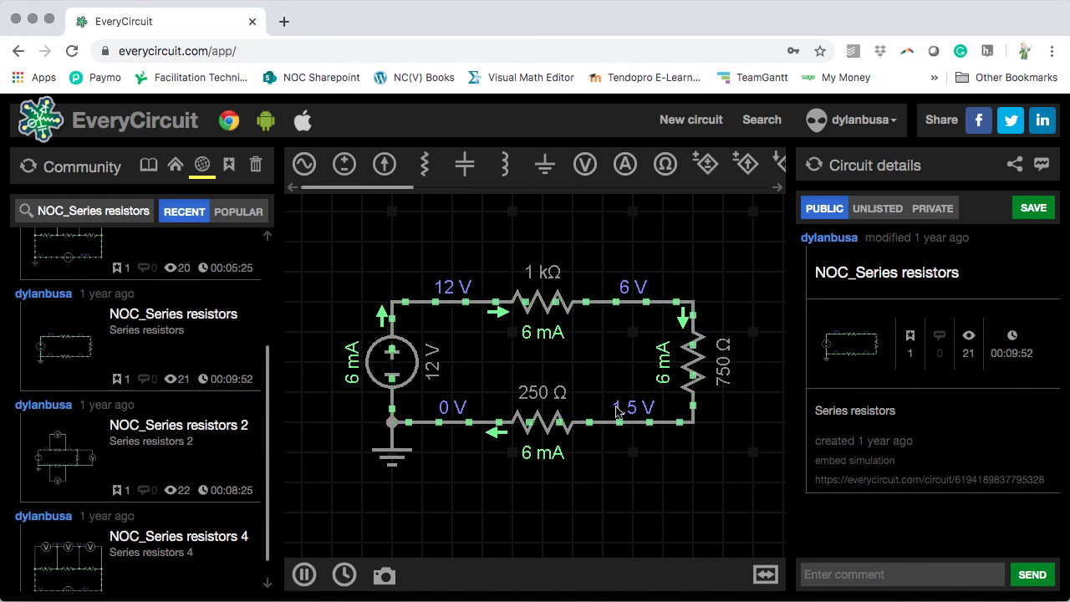